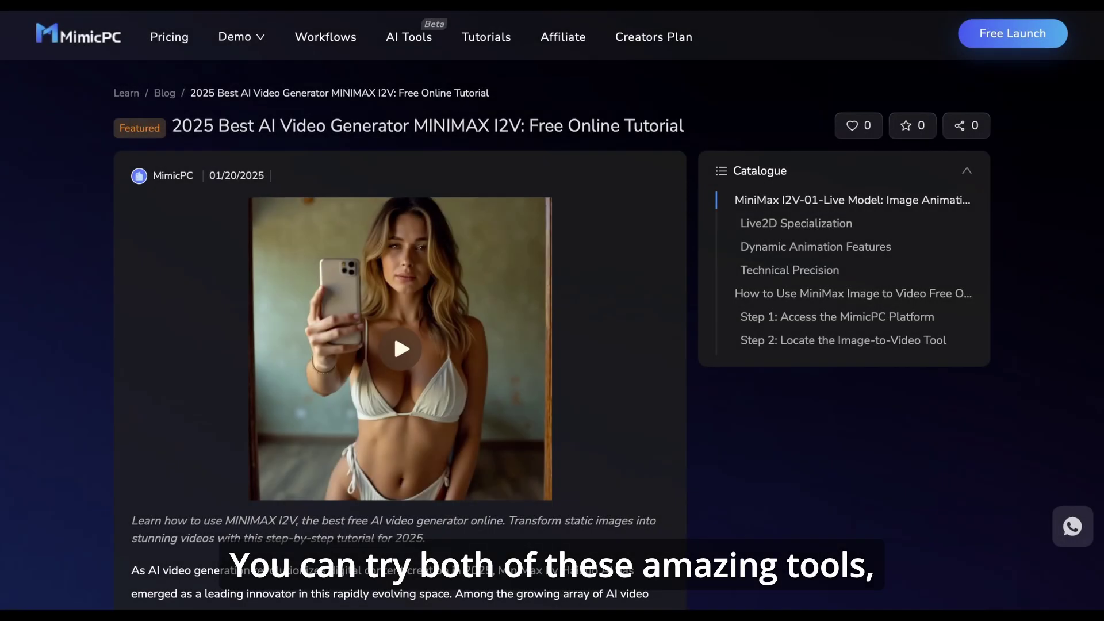
scroll(403, 345, down, 5)
scroll(403, 345, down, 3)
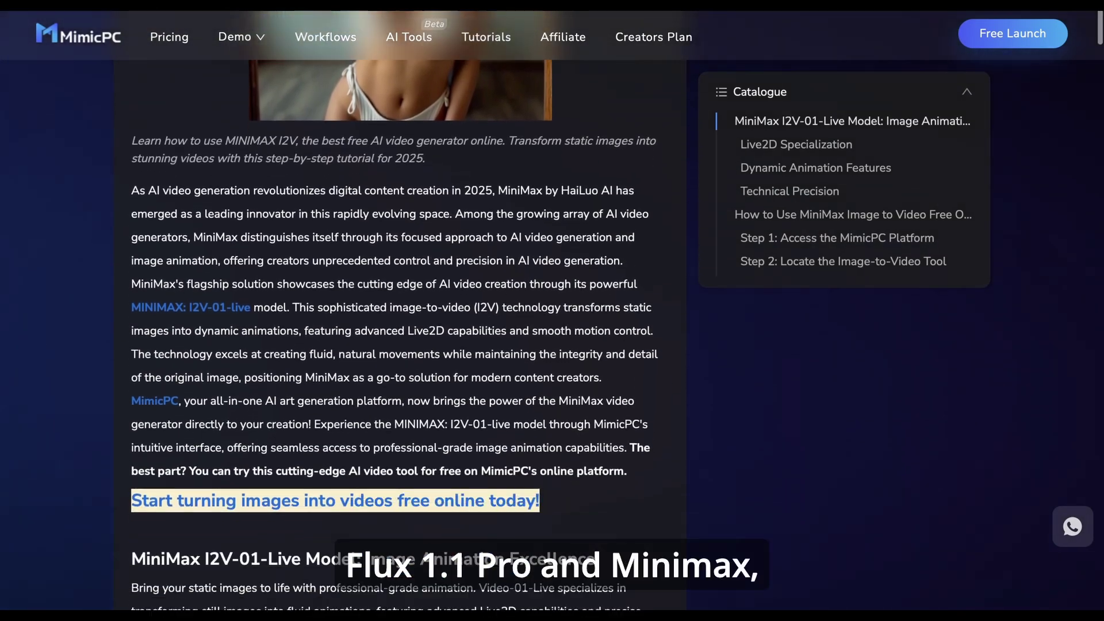
scroll(393, 308, up, 1)
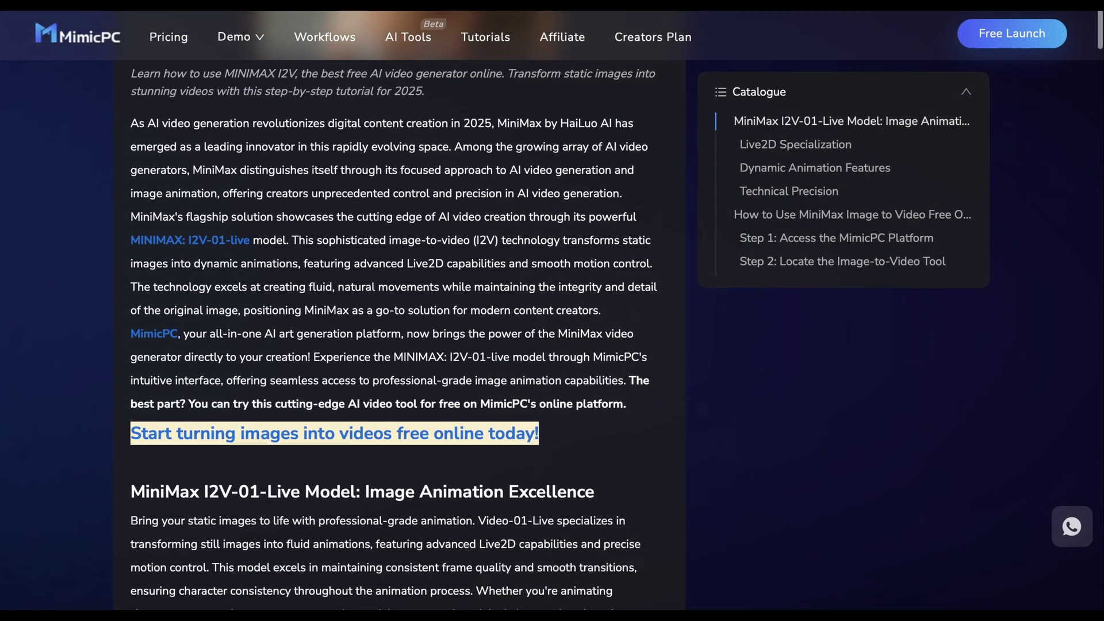
scroll(403, 345, down, 5)
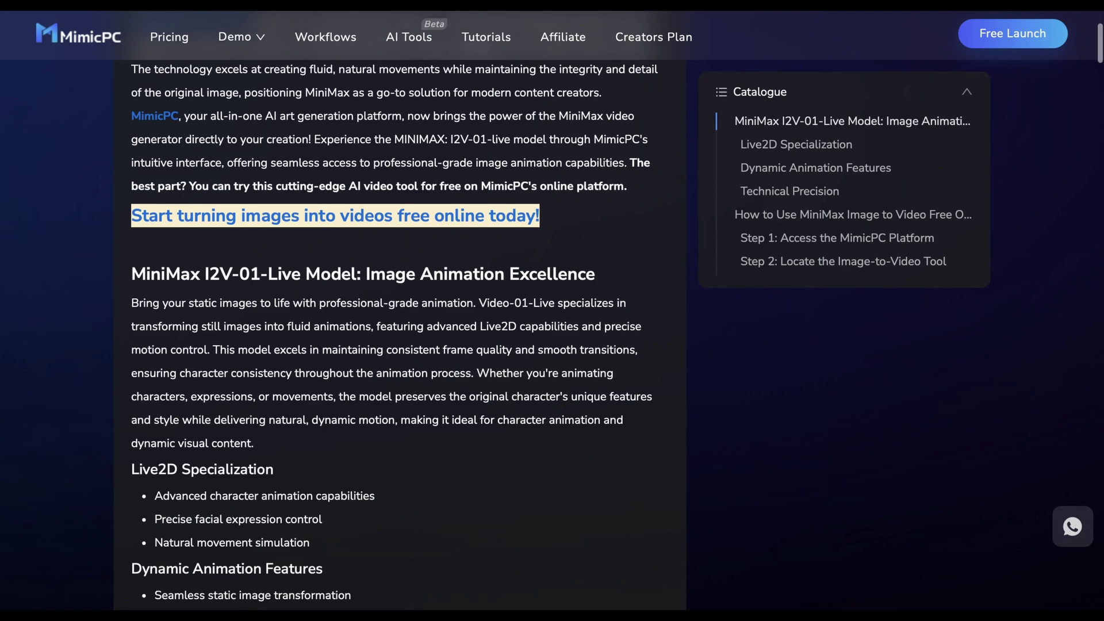
scroll(403, 345, down, 2)
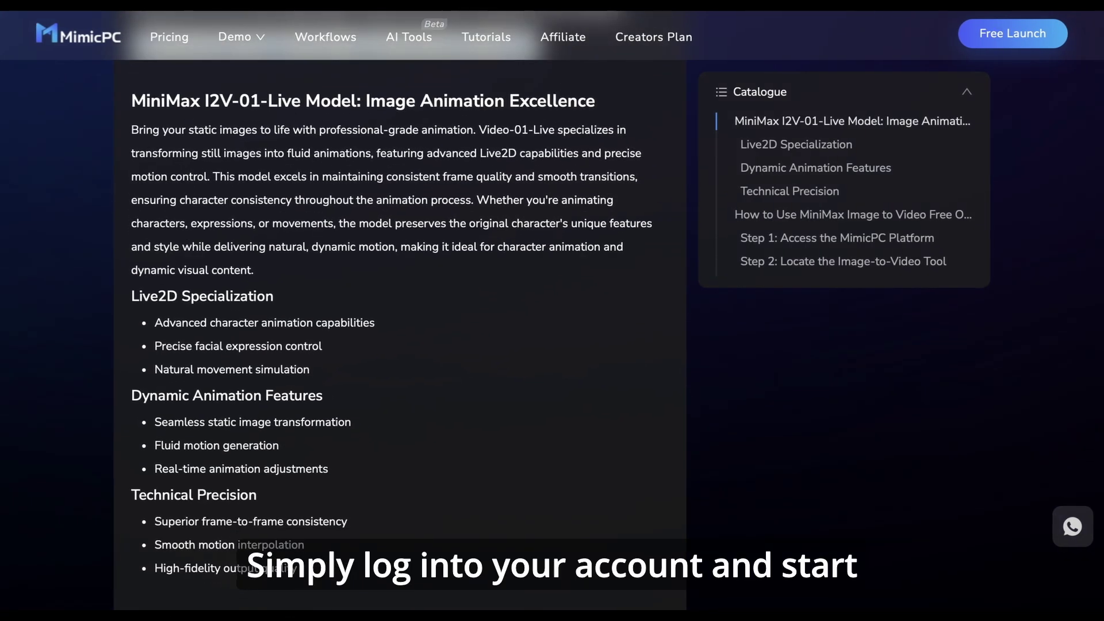
scroll(402, 345, down, 1)
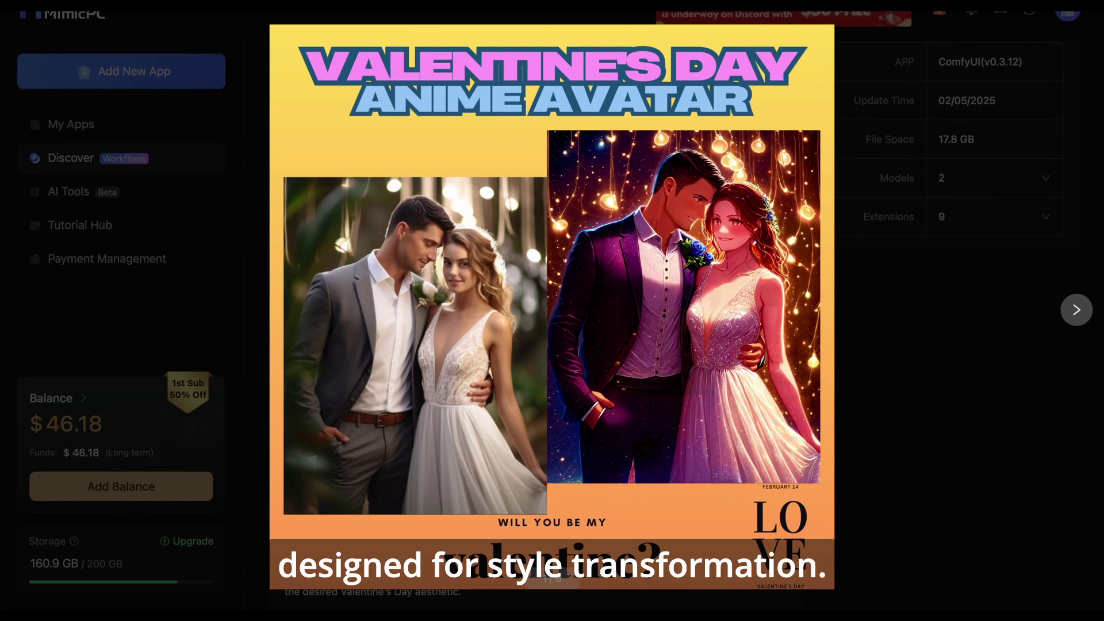
Step: Page through the Valentine's example images
key(Right)
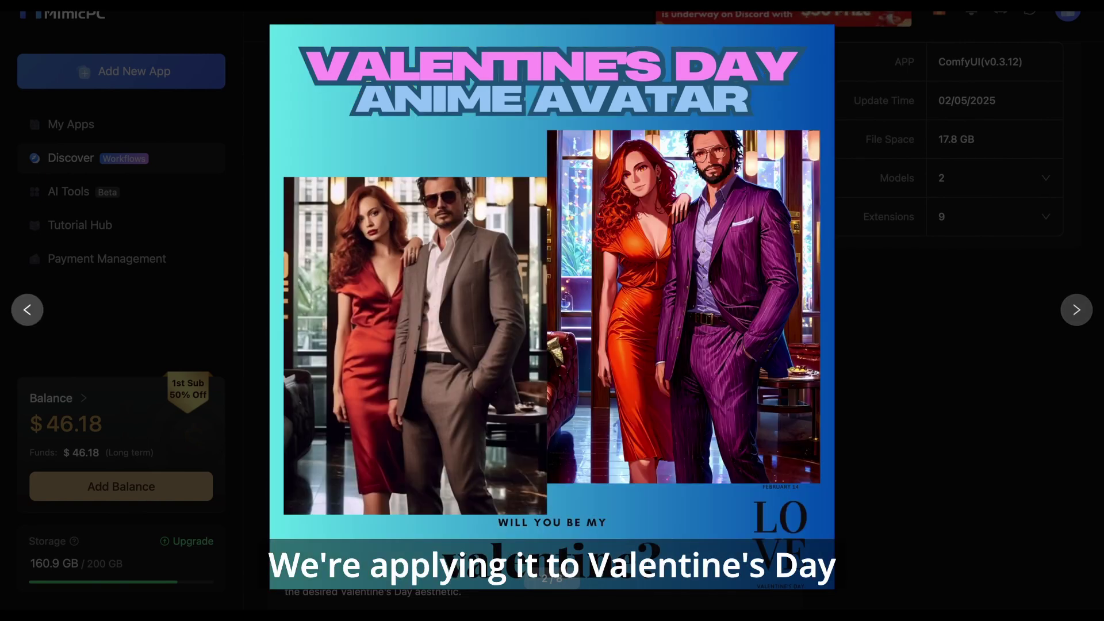
key(Right)
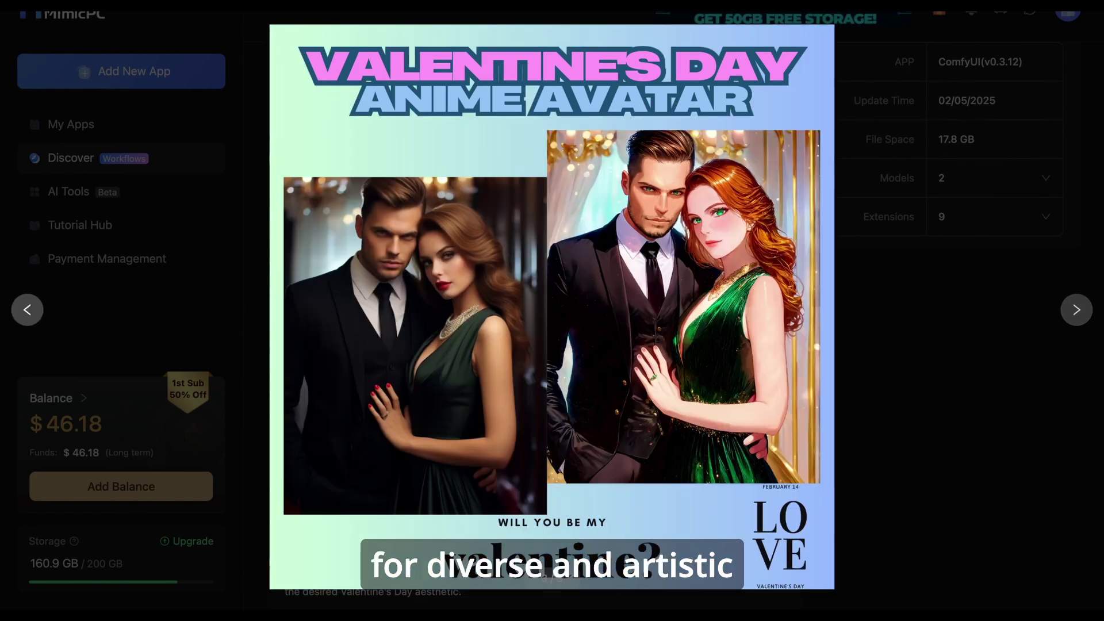
key(Right)
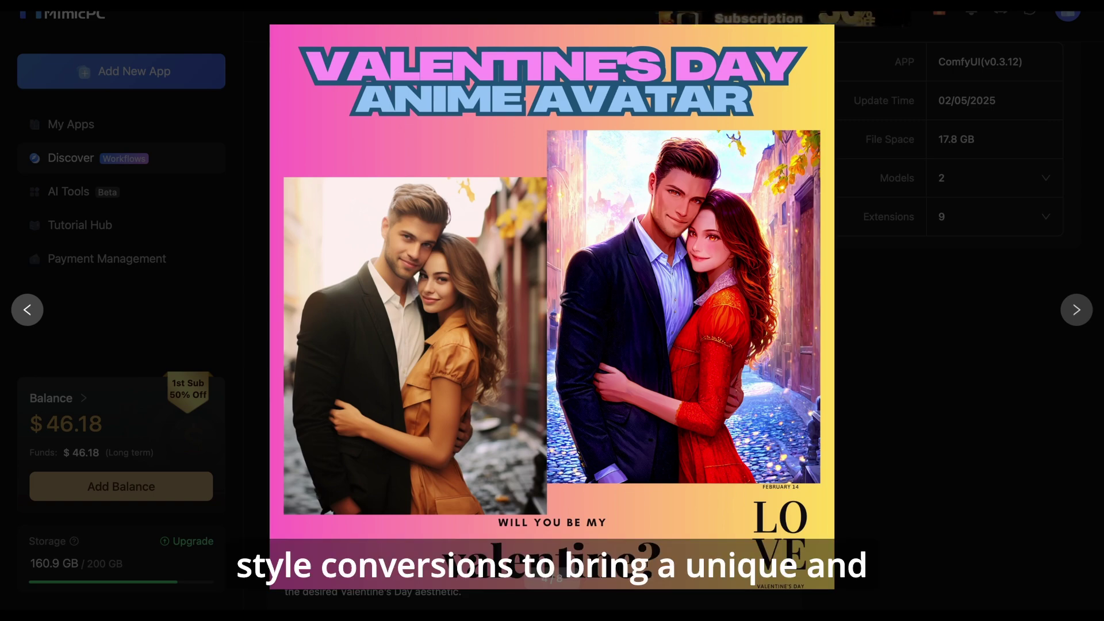
key(Right)
key(Right)
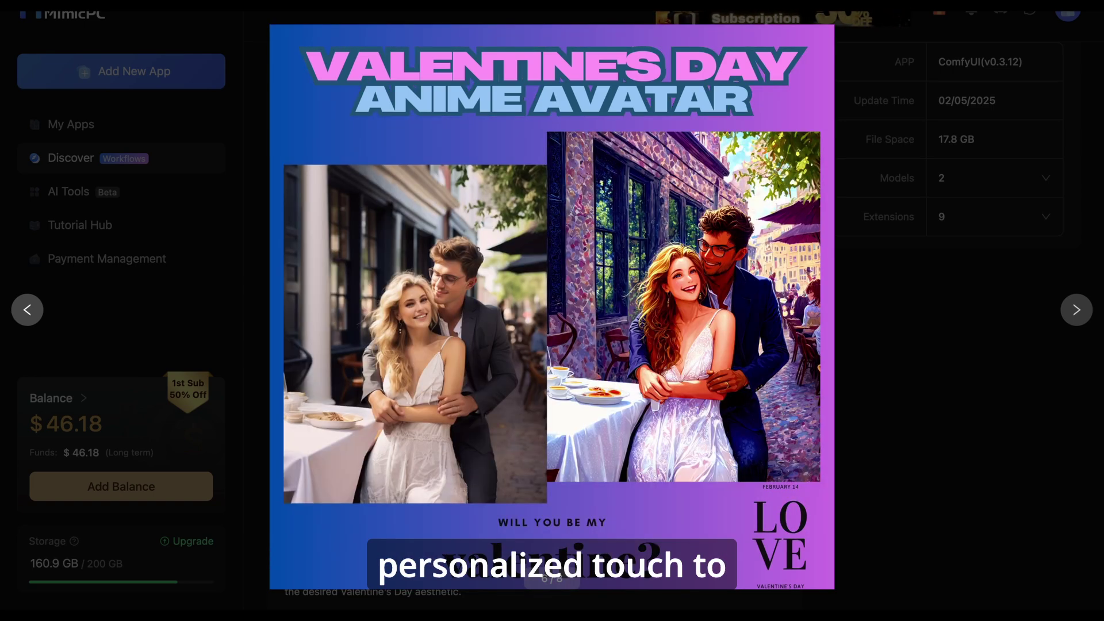
key(Right)
key(Right)
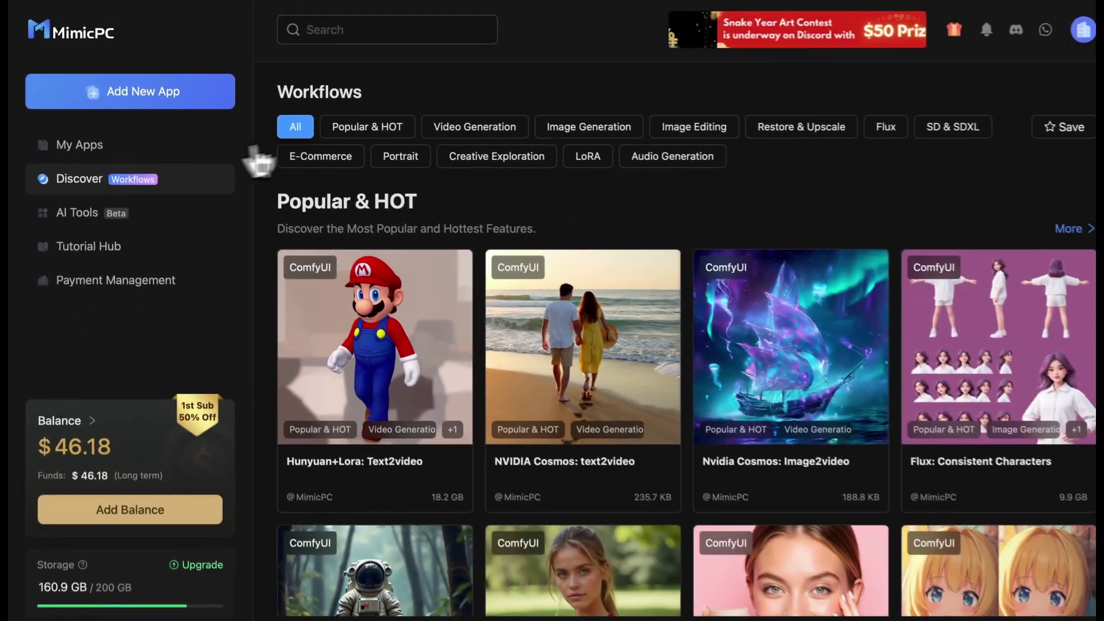
Step: Filter to Image Generation and launch the Valentine's Day anime avatar workflow
click(578, 127)
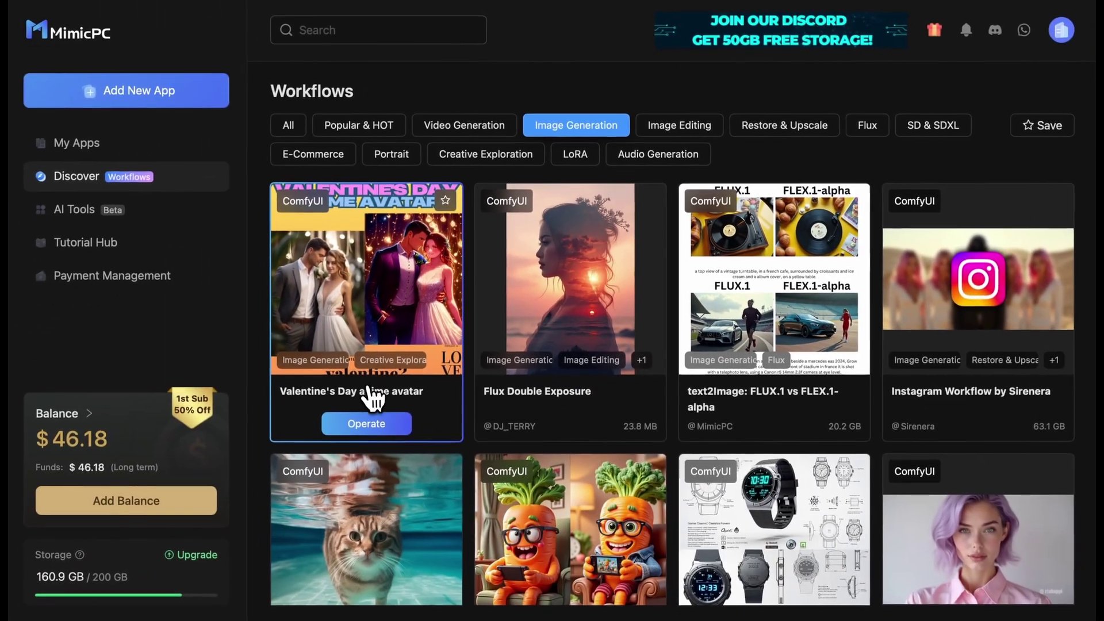
click(374, 396)
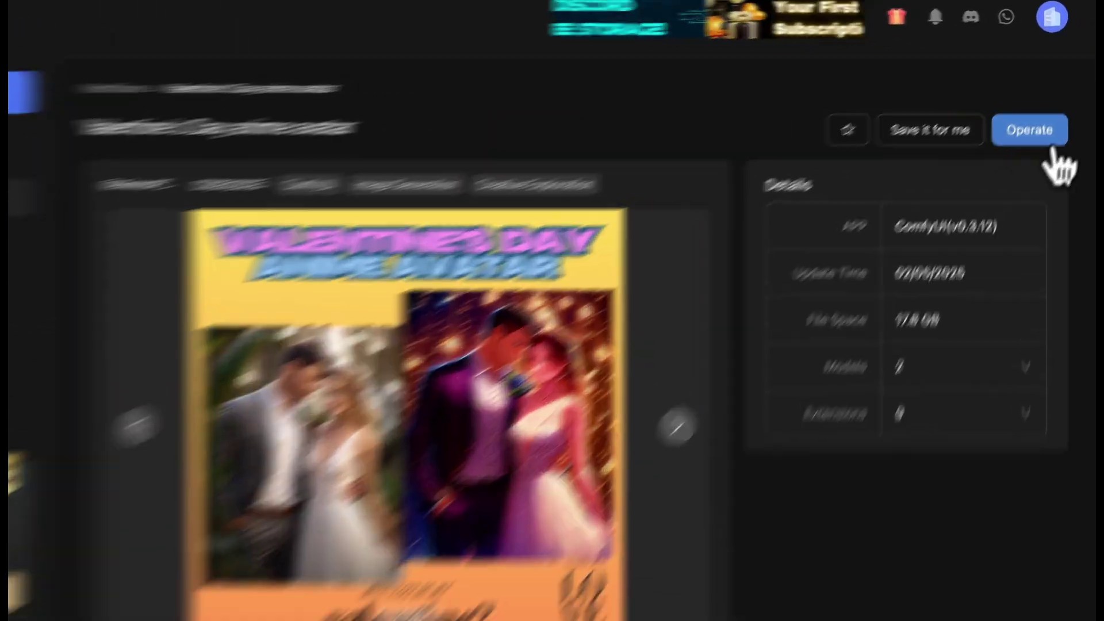
click(1035, 135)
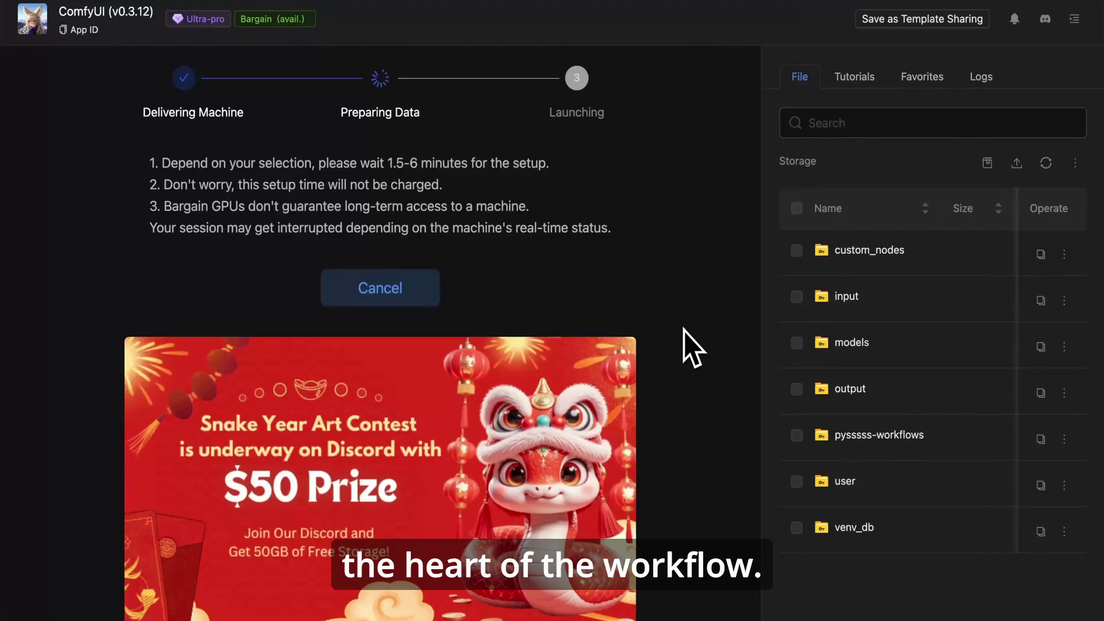
Step: Load a couple photo into the Load Image node and queue the anime avatar workflow
scroll(699, 351, down, 2)
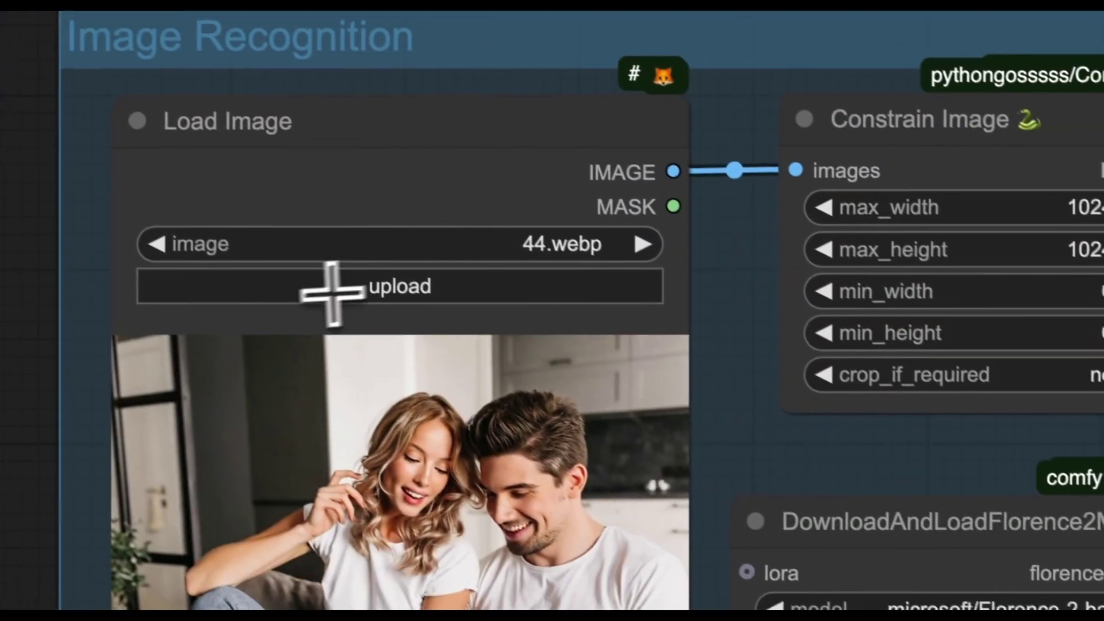
click(370, 284)
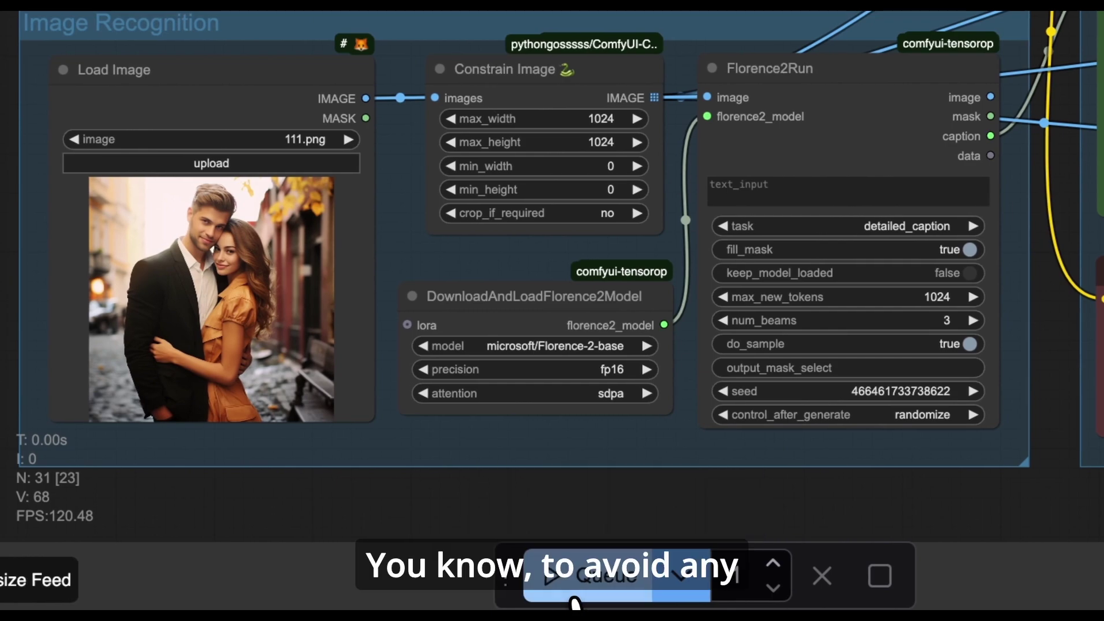
click(574, 600)
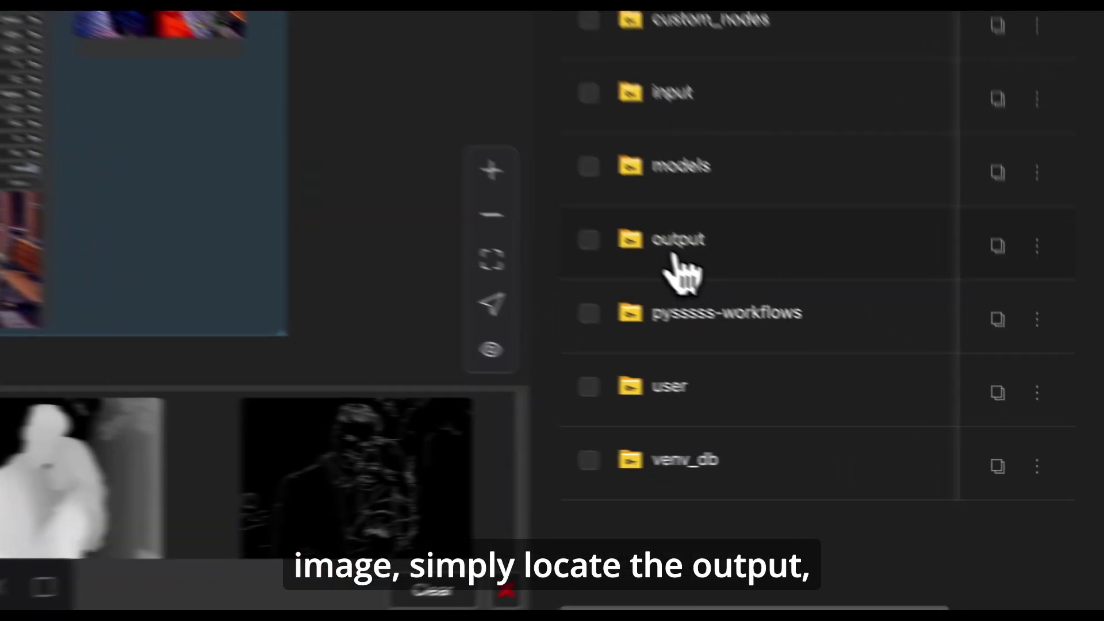
Step: Preview ComfyUI_00006 in the output folder and download the anime couple image
click(848, 387)
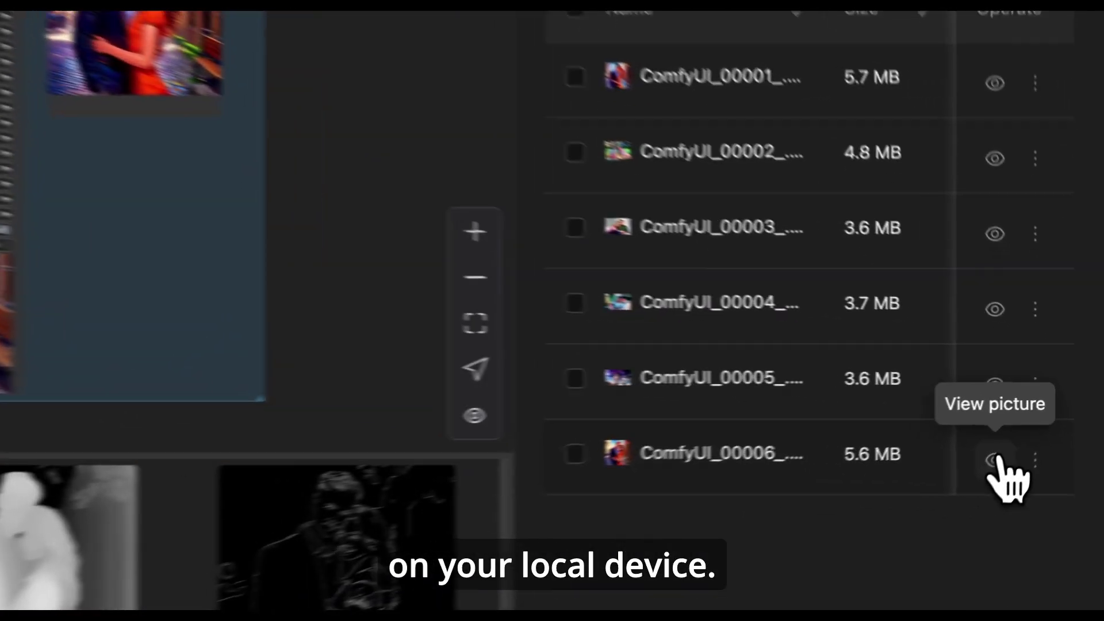
click(1041, 477)
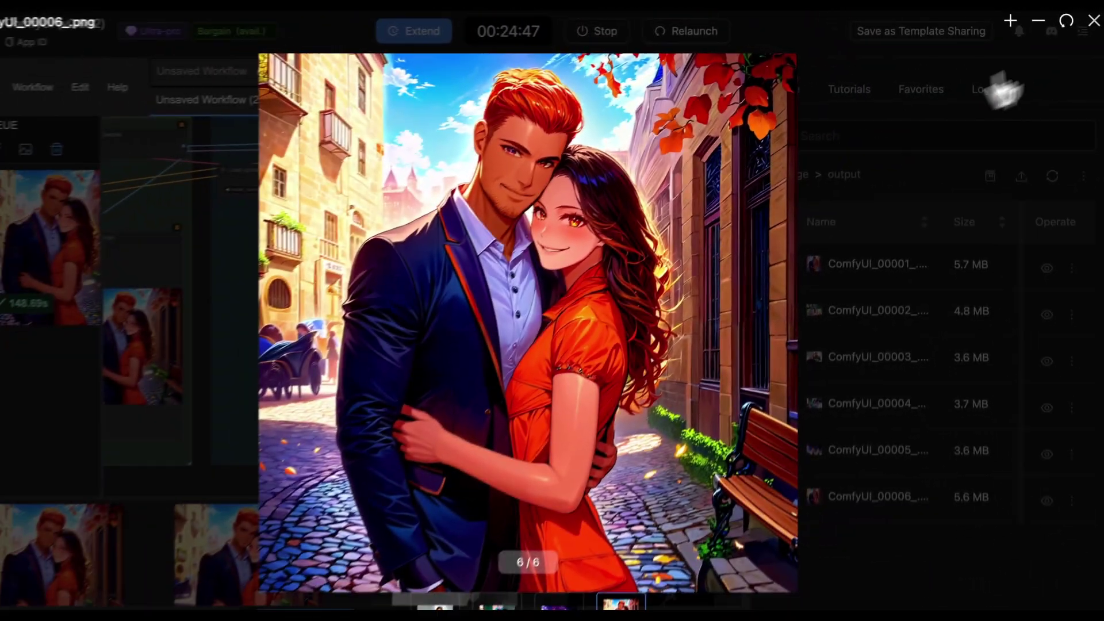
click(1094, 20)
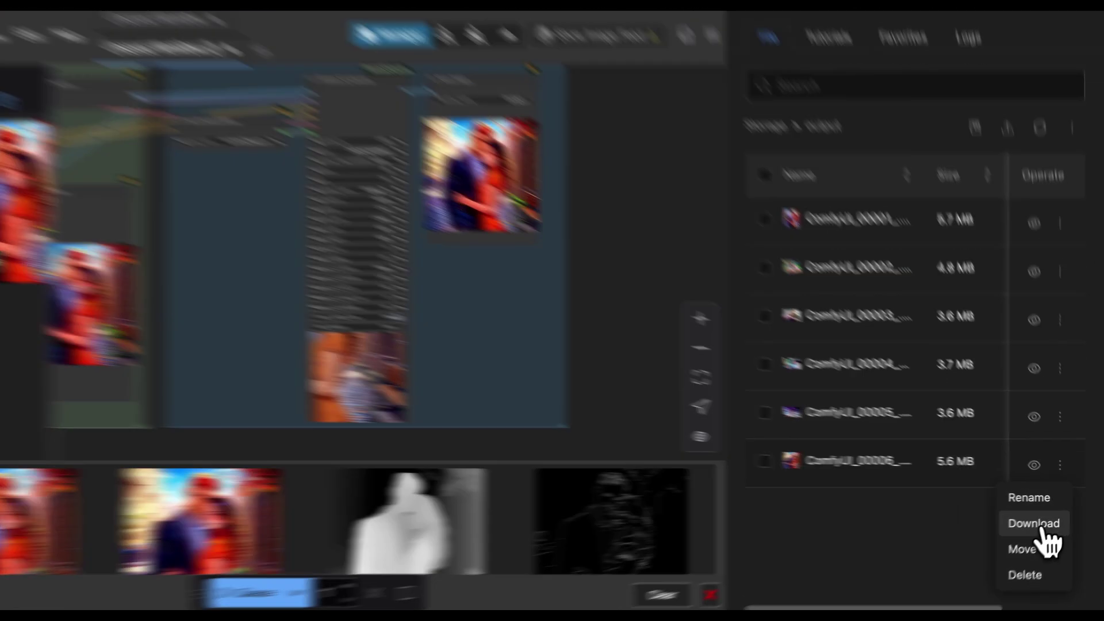
click(1063, 538)
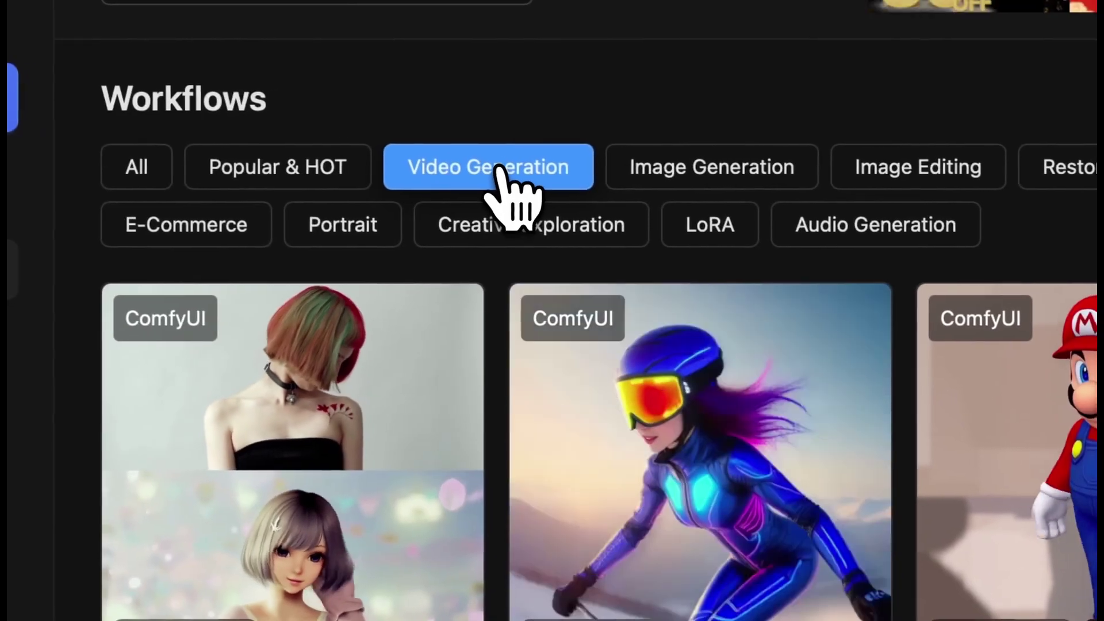
Step: Open the Nvidia Cosmos Image2video workflow and replace its positive and negative prompts with cozy cabin couple text
scroll(571, 266, down, 5)
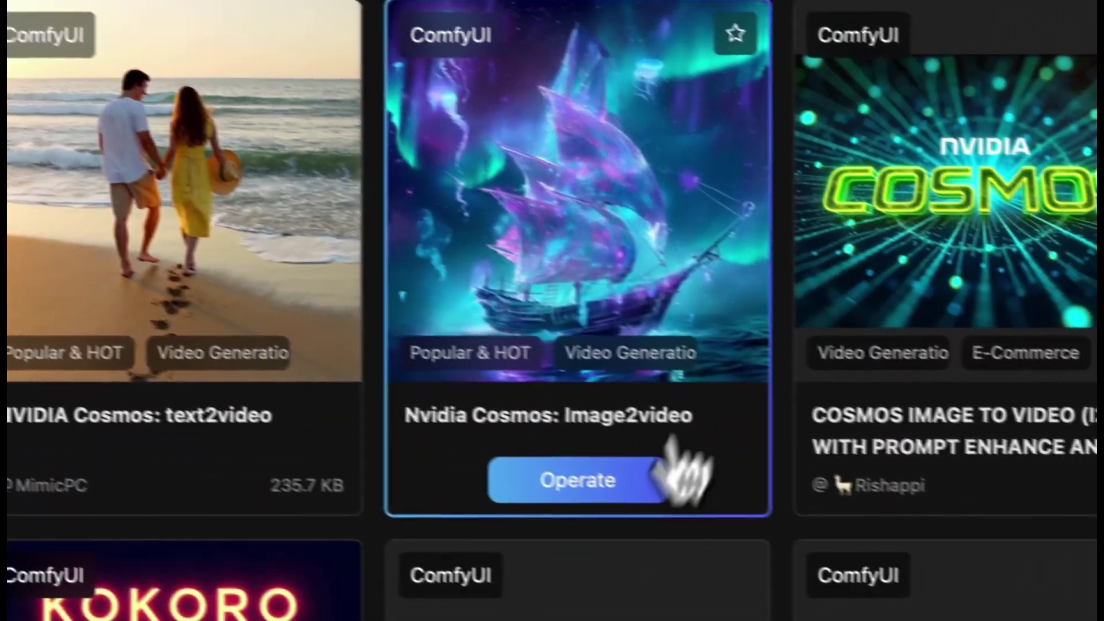
click(661, 616)
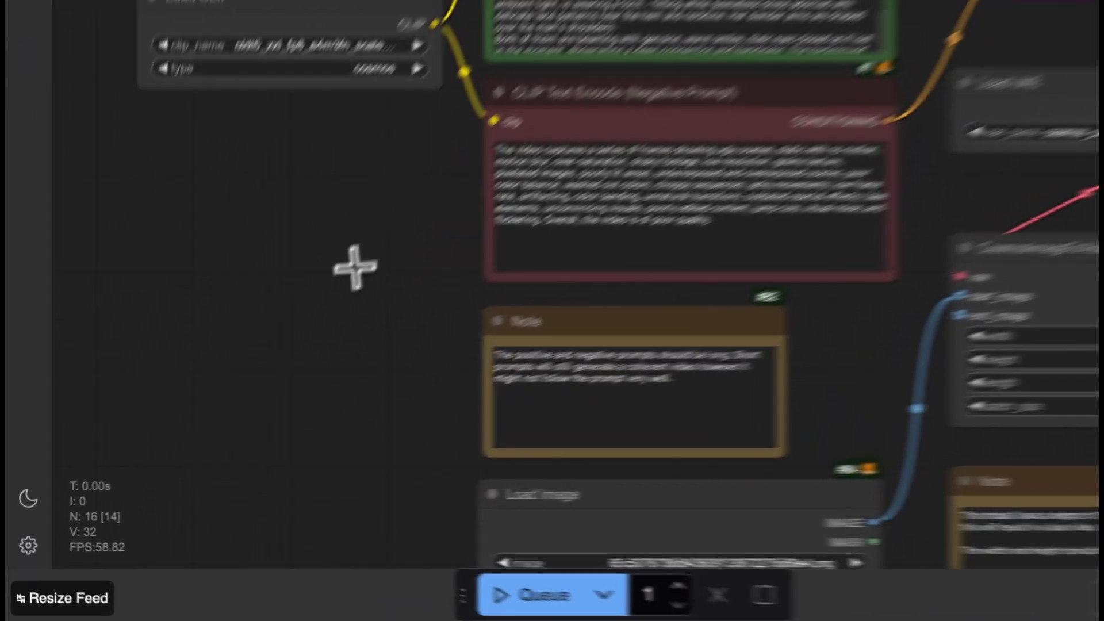
drag(249, 379, 230, 569)
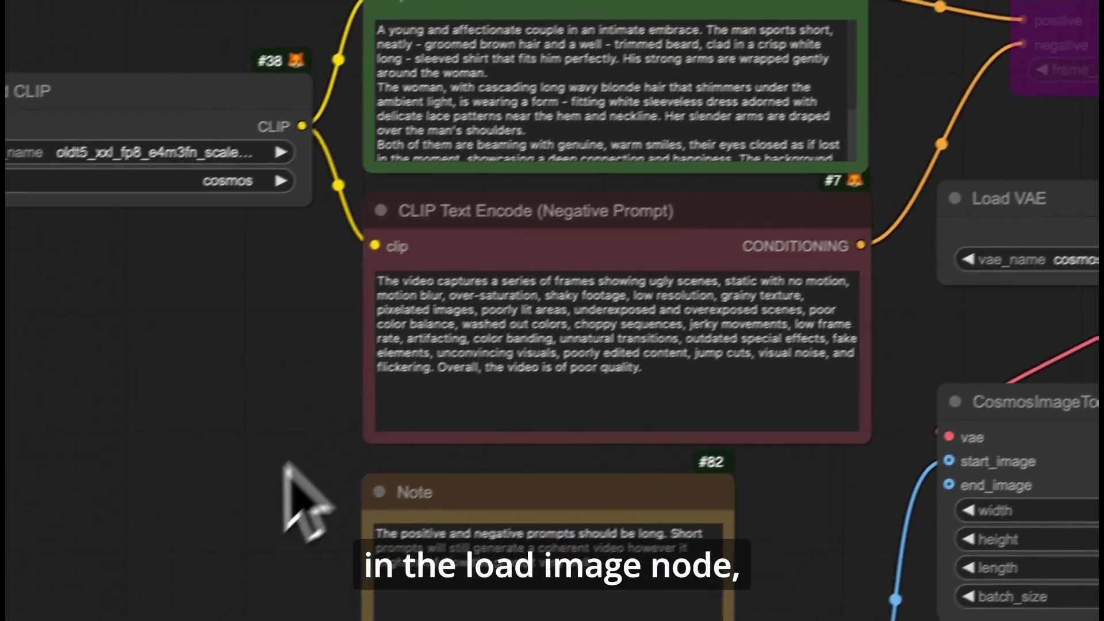
drag(295, 492, 283, 125)
drag(307, 177, 283, 485)
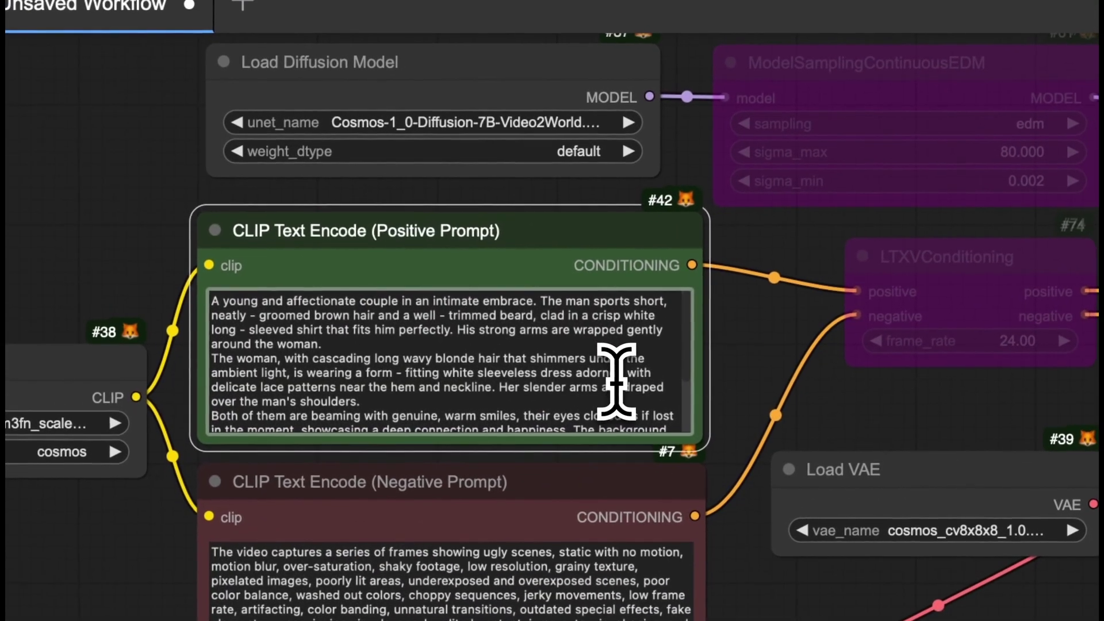
key(ctrl+a)
key(BackSpace)
text(A cozy log cabin with a glowing fireplace, a young couple wrapped in thick knit sweaters, sitting on a soft blanket with steaming cups of hot chocolate. Snowflakes gently fall outside the large wooden window, adding to the romantic atmosphere. The warm candlelight flickers, casting a soft golden glow. The couple is leaning towards each other, sharing a quiet, intimate moment, their faces glowing with love and warmth. The girl has long wavy brown hair, and the man has a short beard, both smiling gently as they embrace. The background is softly blurred, enhancing the dreamy and heartwarming scene.)
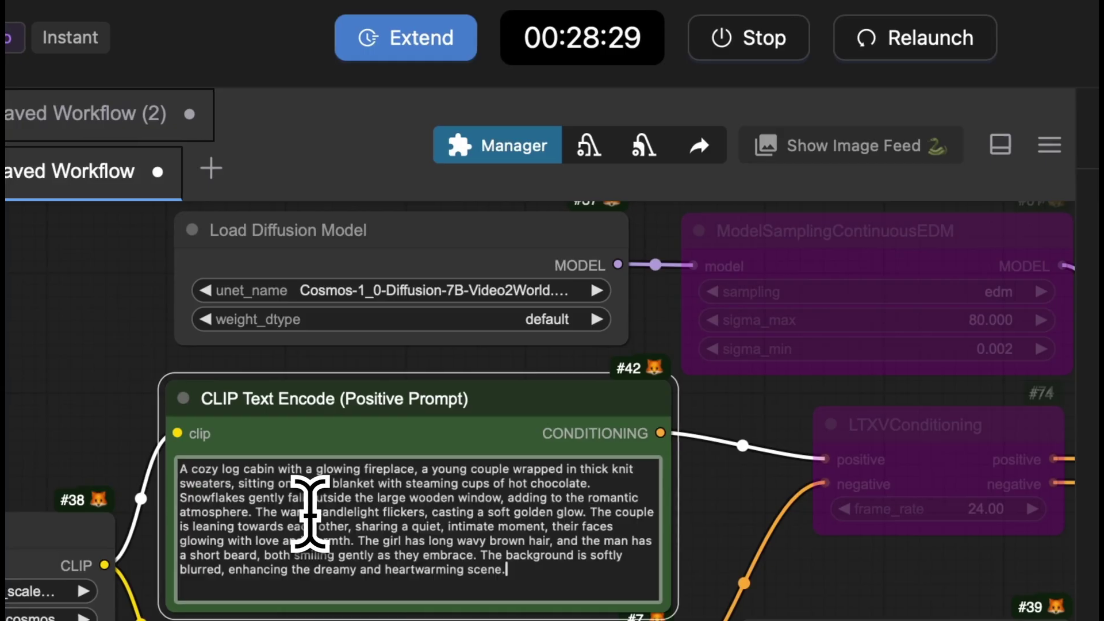
click(212, 556)
key(ctrl+a)
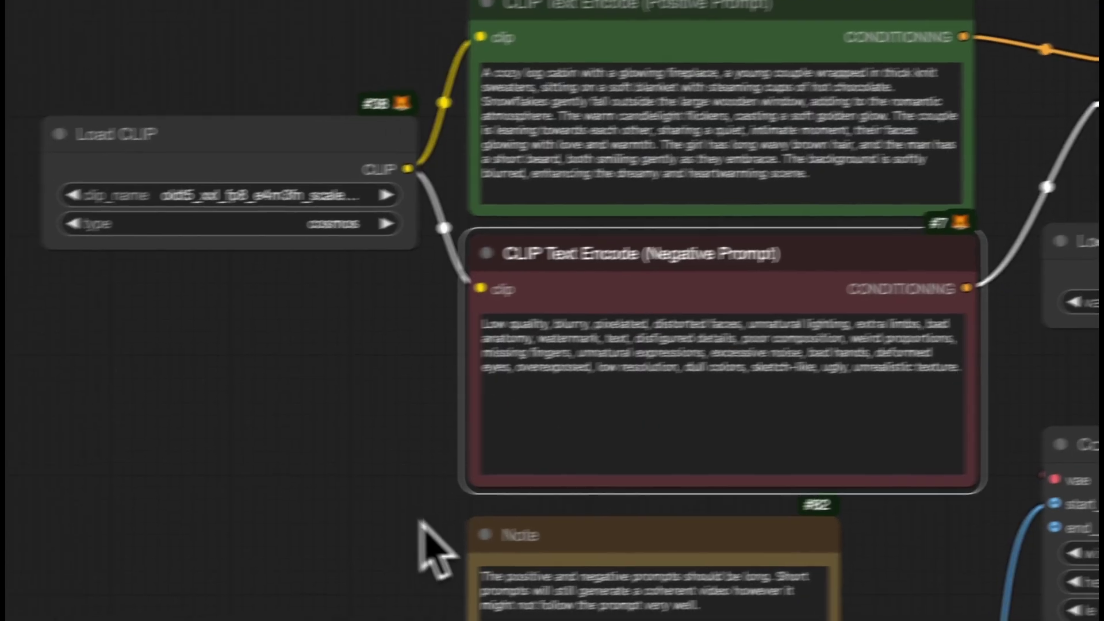
Step: Upload sample-14.png as the start image and queue the video generation
drag(377, 552, 456, 99)
click(732, 423)
click(644, 155)
click(1101, 475)
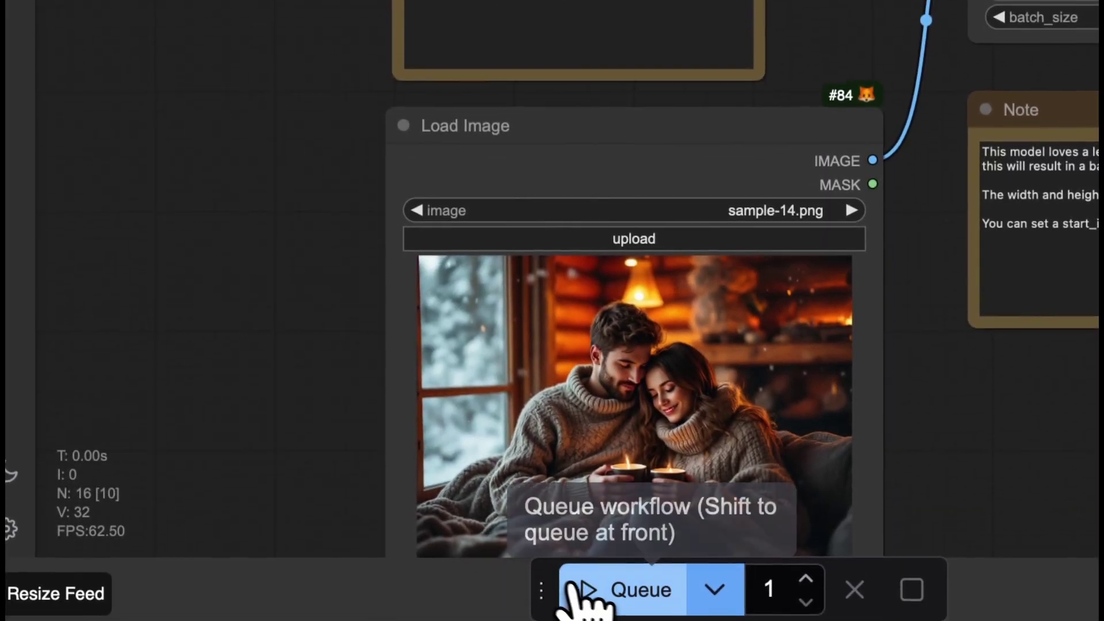
click(583, 590)
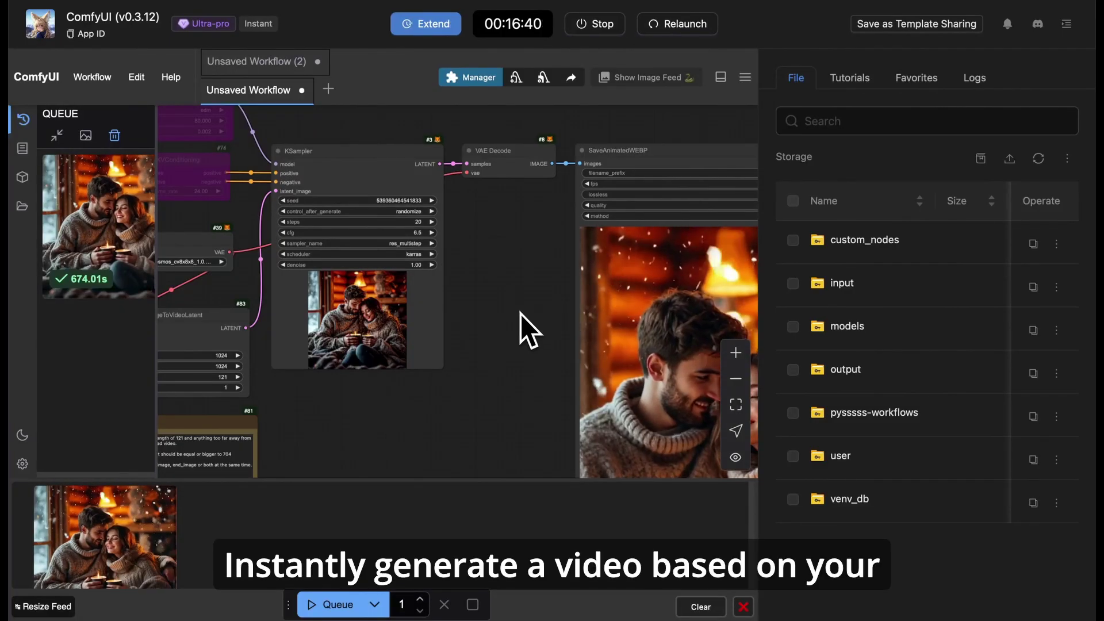
drag(441, 388, 222, 345)
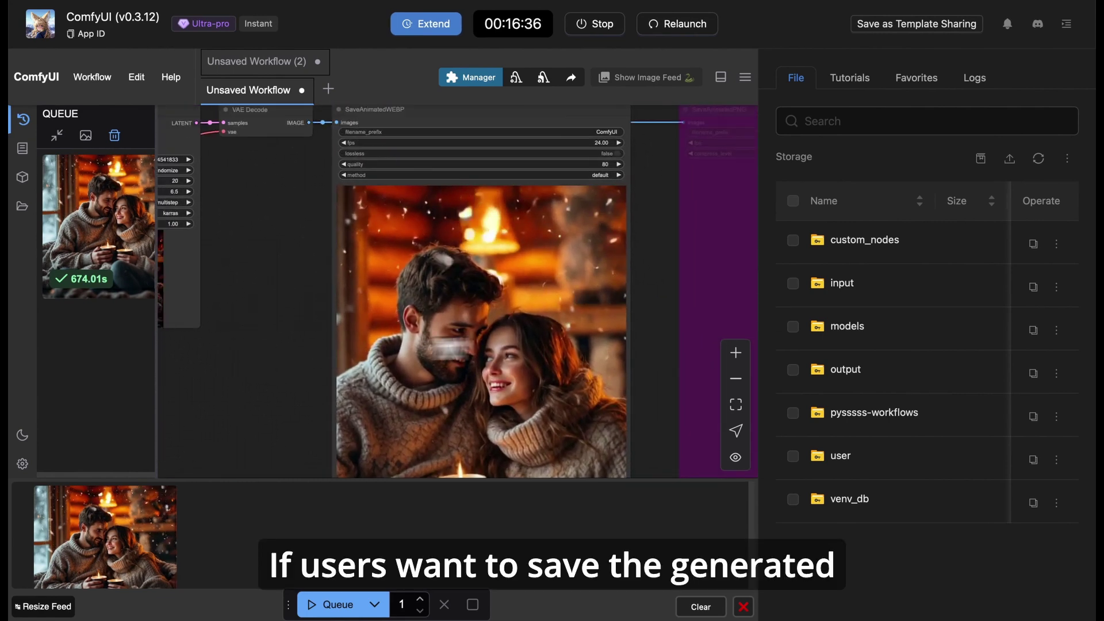